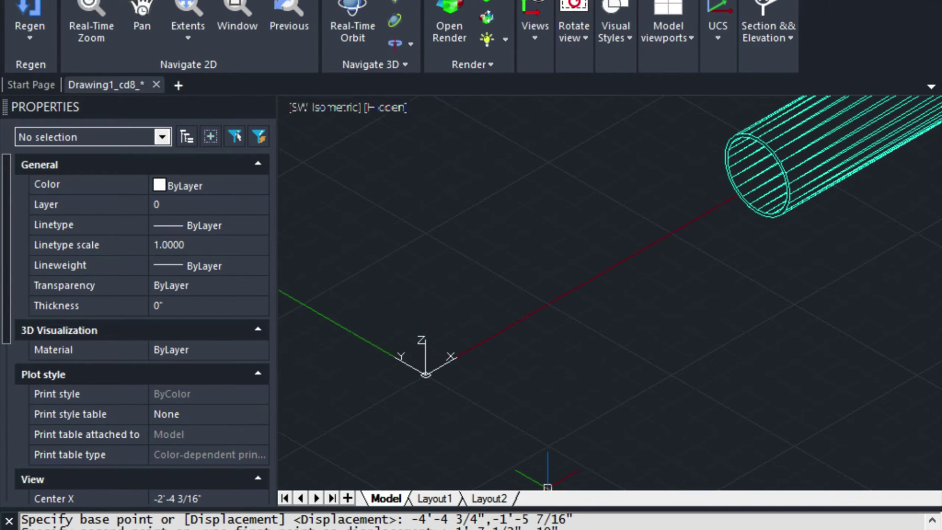
# Draw a circle with a 1' radius centred near the origin on the XY plane.
pyautogui.press('super')
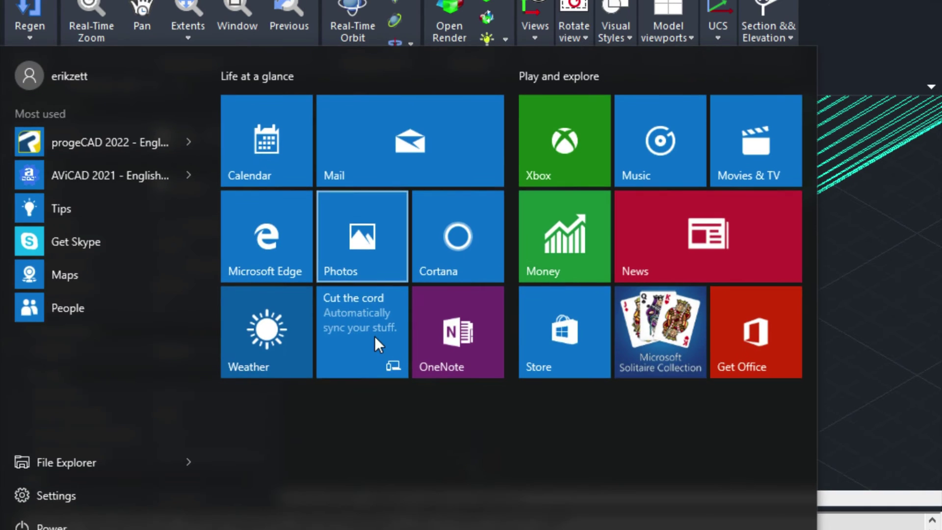
pyautogui.press('Escape')
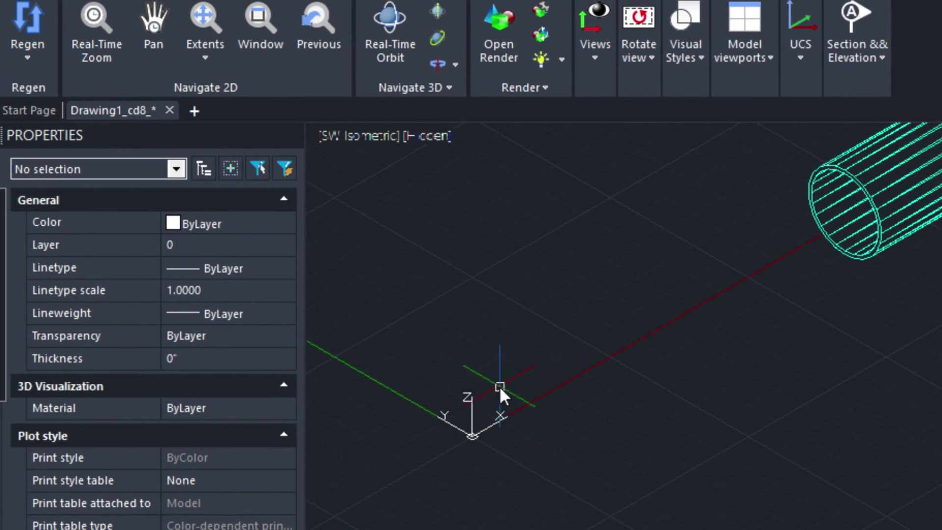
pyautogui.write('c')
pyautogui.press('Return')
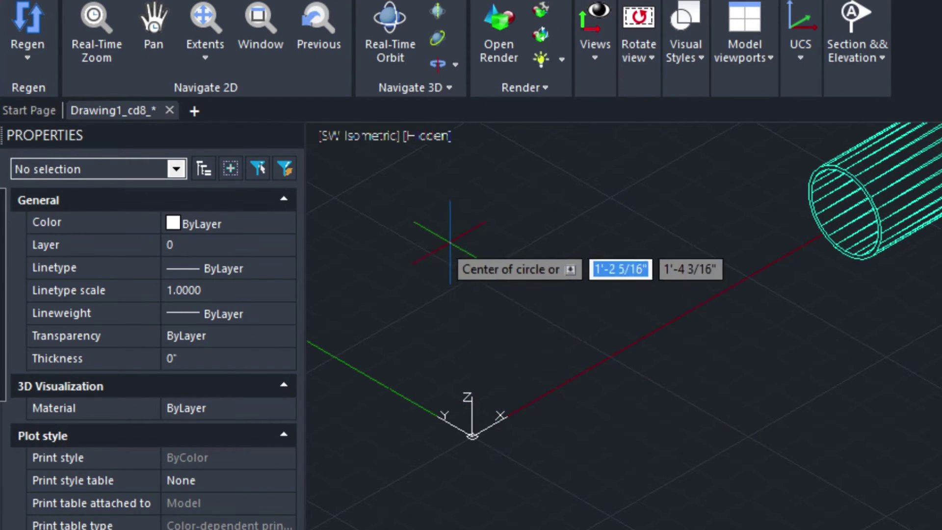
pyautogui.click(526, 292)
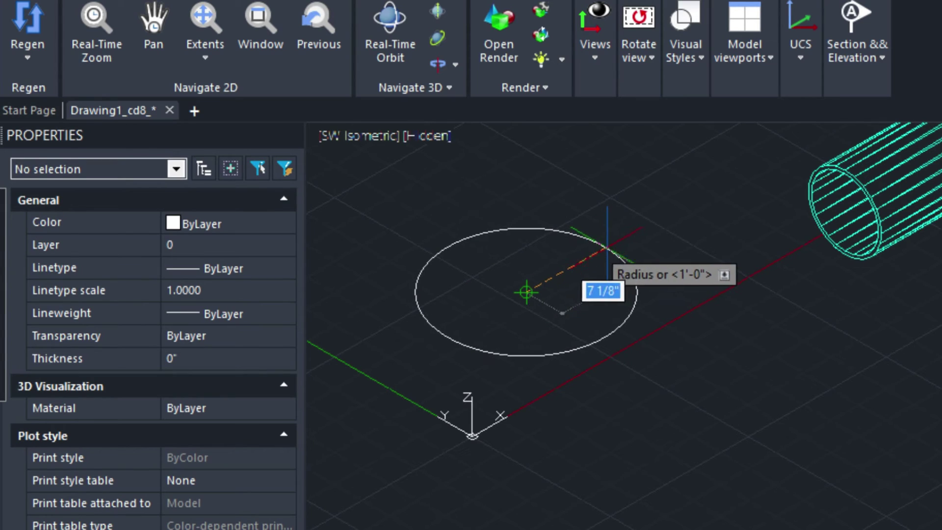
pyautogui.write('1')
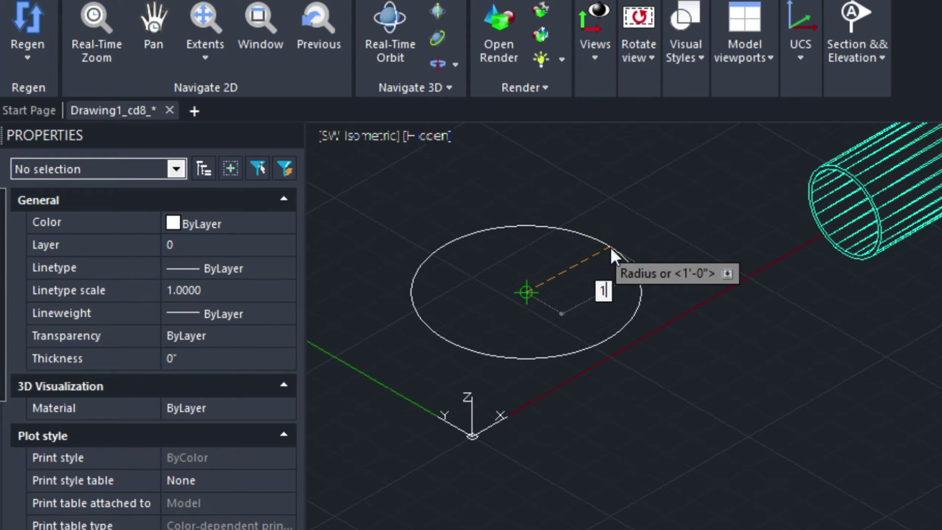
pyautogui.write("'")
pyautogui.press('Return')
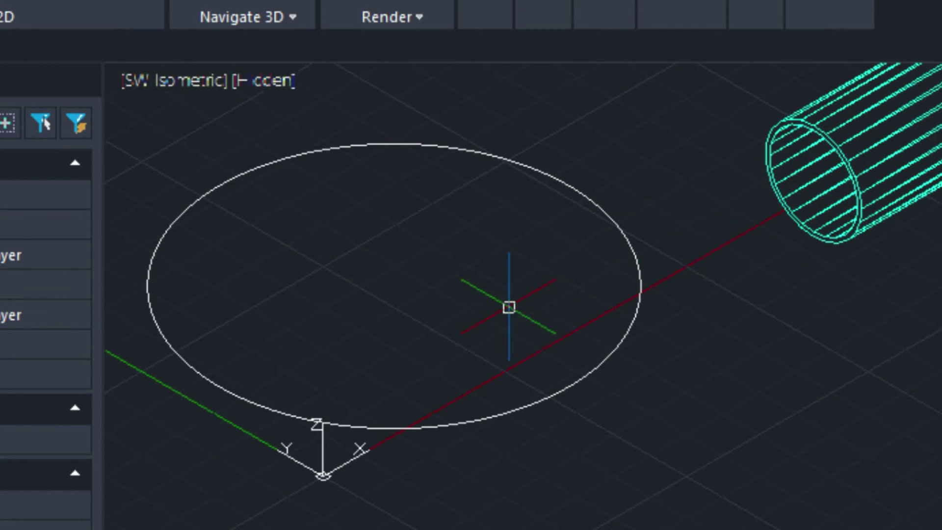
# Rotate the circle with ROTATE3D about a Y-parallel axis through its centre so it stands upright.
pyautogui.write('R')
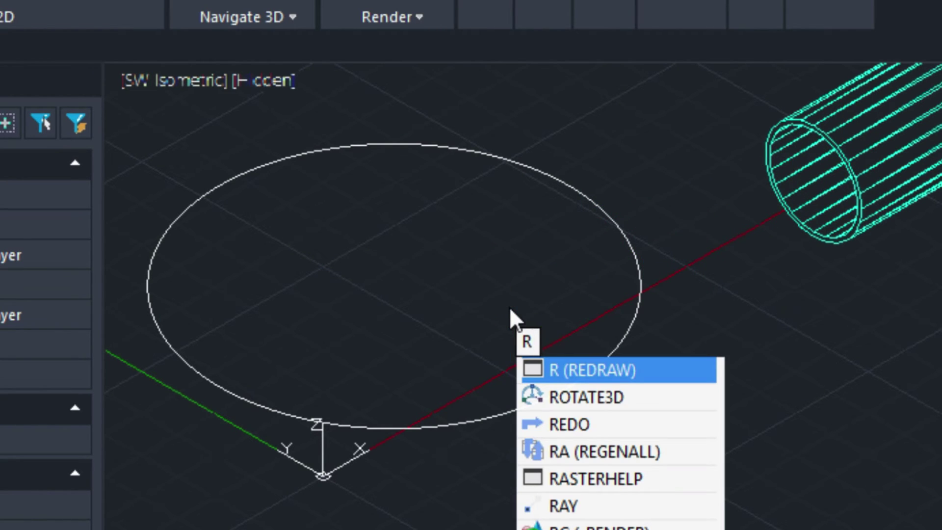
pyautogui.write('O')
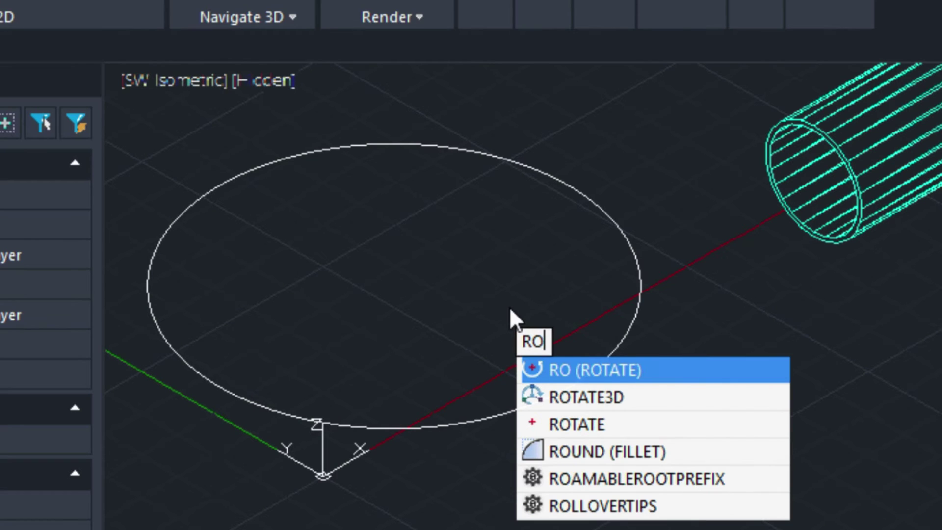
pyautogui.press('Down')
pyautogui.press('Return')
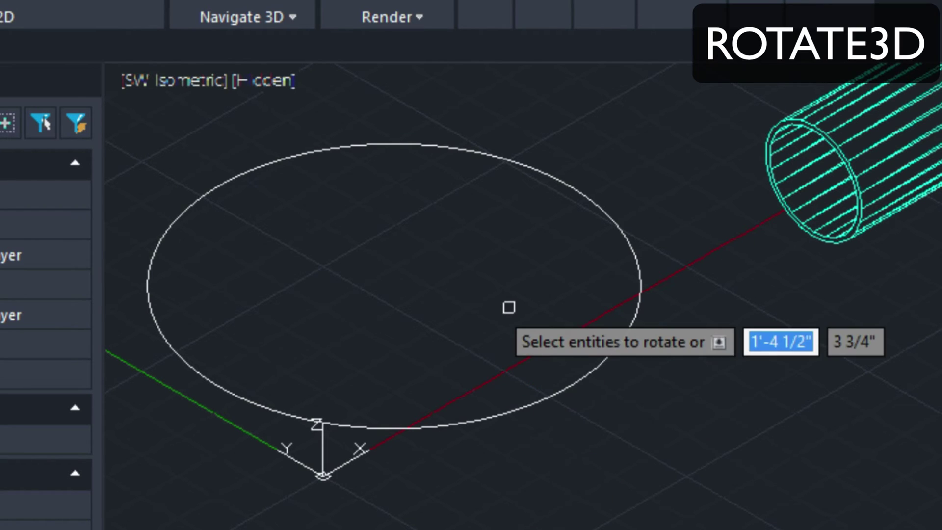
pyautogui.click(561, 390)
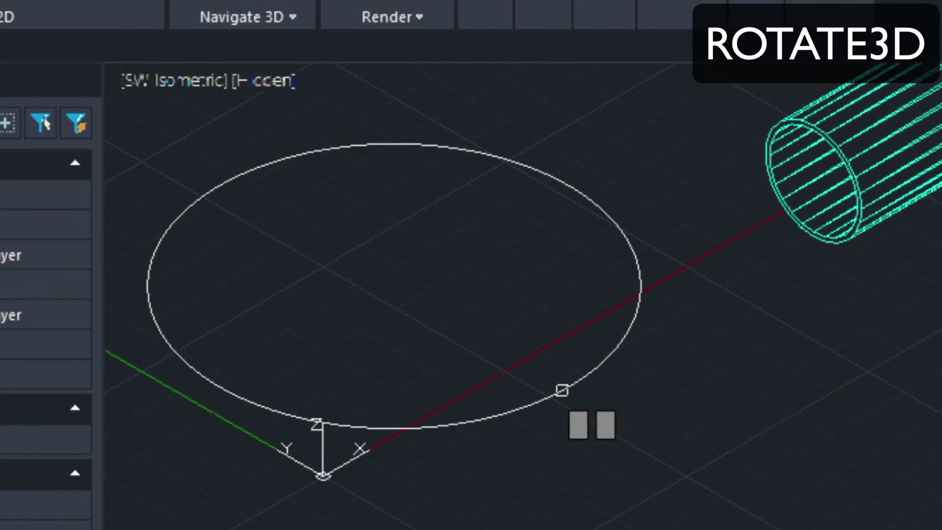
pyautogui.press('Return')
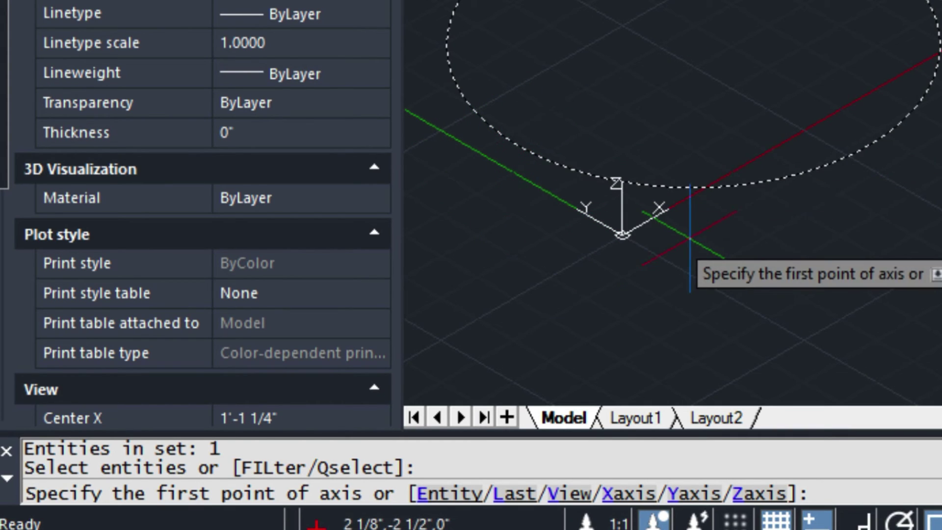
pyautogui.click(703, 507)
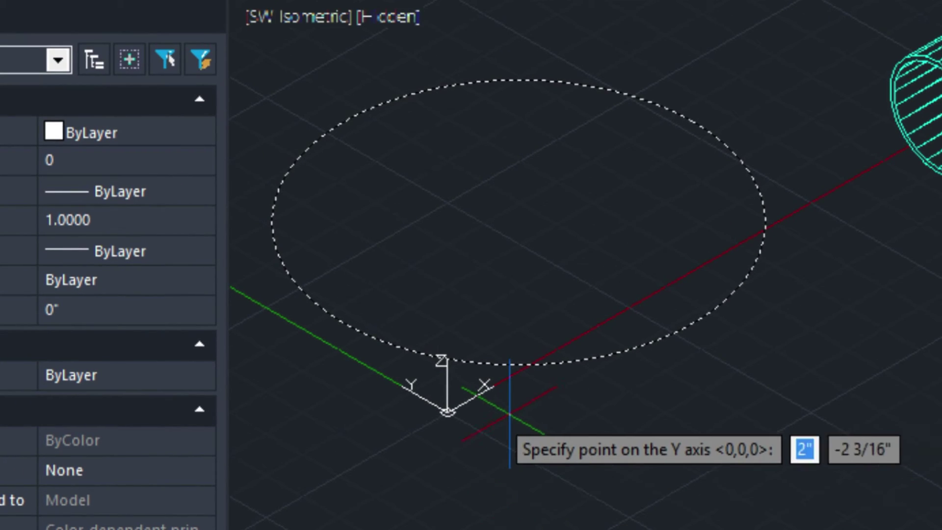
pyautogui.click(519, 222)
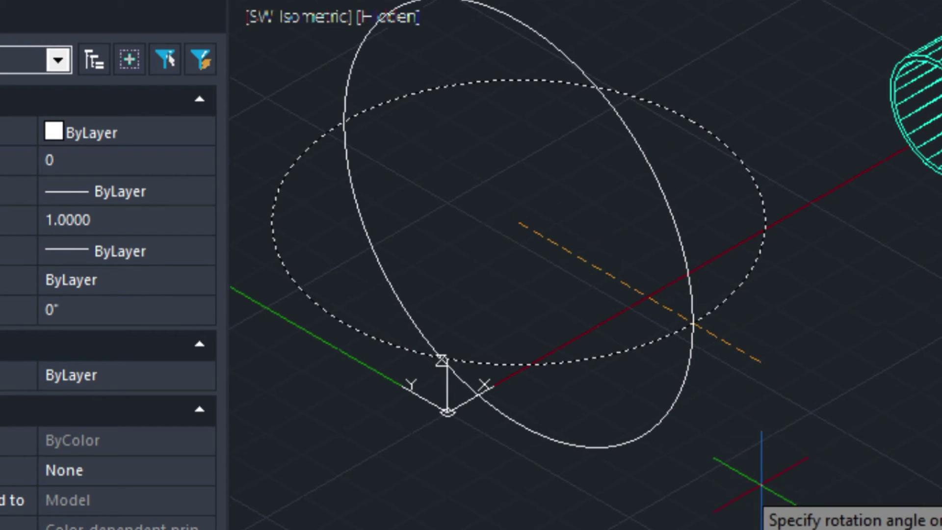
pyautogui.click(814, 407)
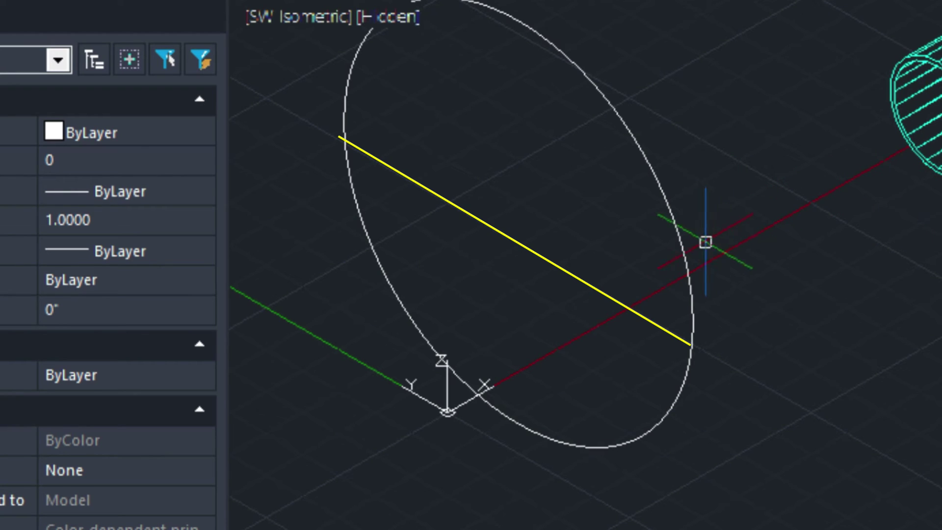
# Undo the Y rotation, stand the circle up about an X-parallel axis through its centre, then undo that.
pyautogui.hotkey('ctrl', 'z')
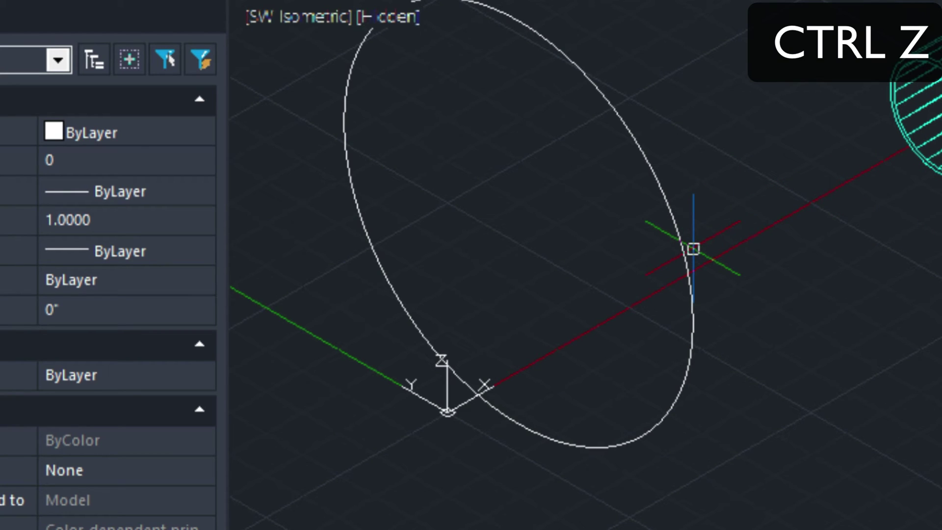
pyautogui.hotkey('ctrl', 'z')
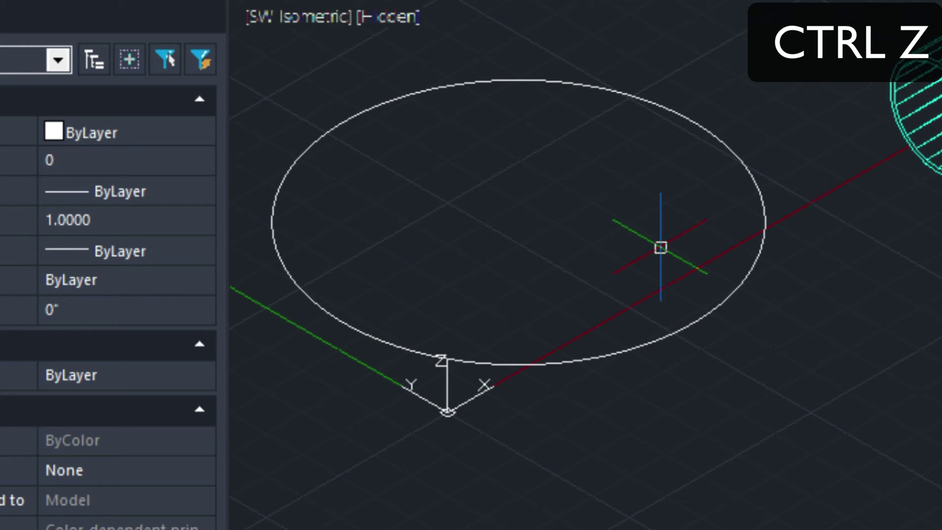
pyautogui.write('RO')
pyautogui.press('Down')
pyautogui.press('Return')
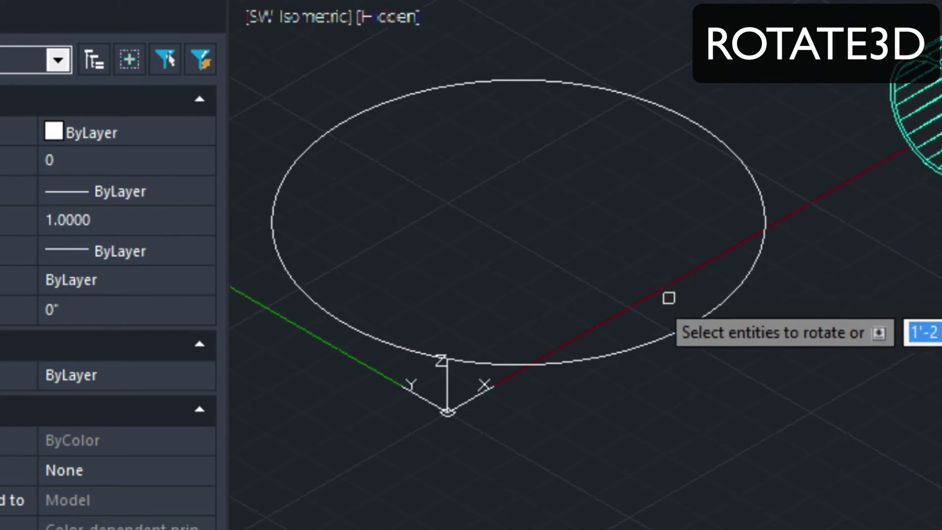
pyautogui.click(672, 331)
pyautogui.press('Return')
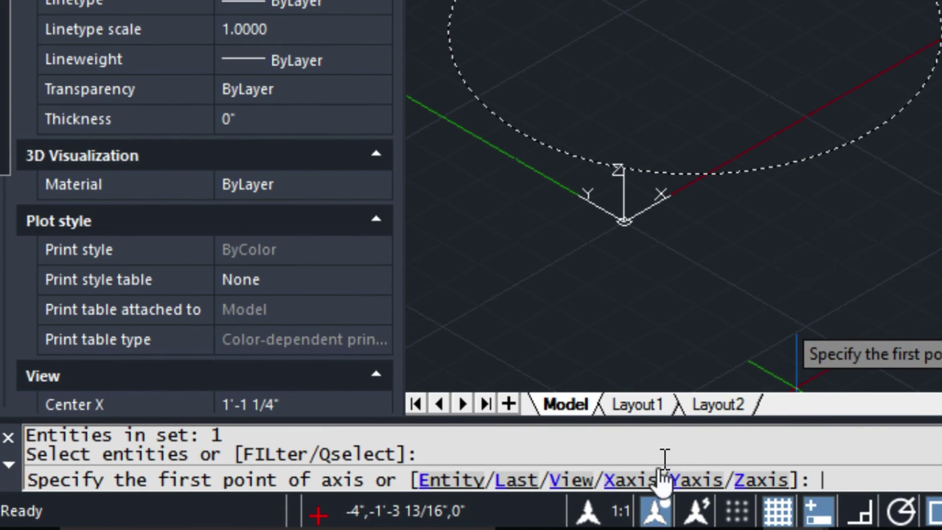
pyautogui.click(630, 479)
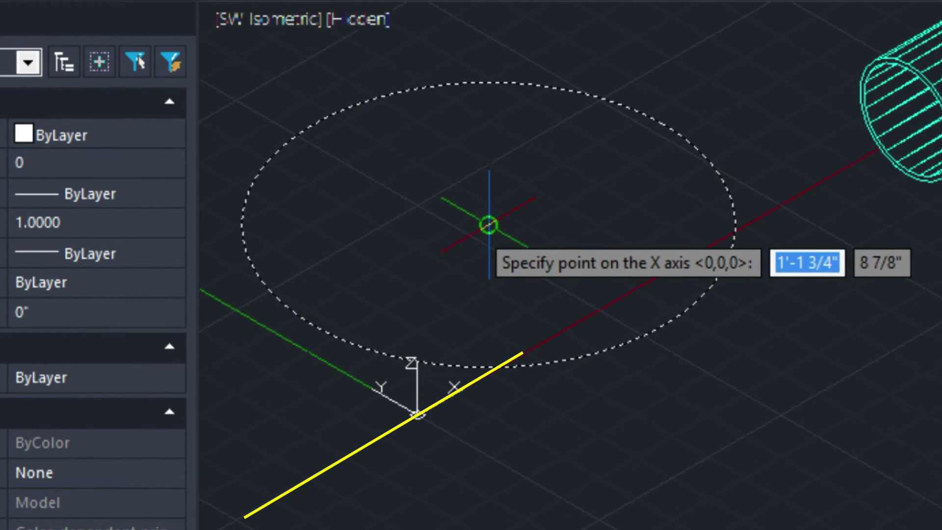
pyautogui.click(696, 30)
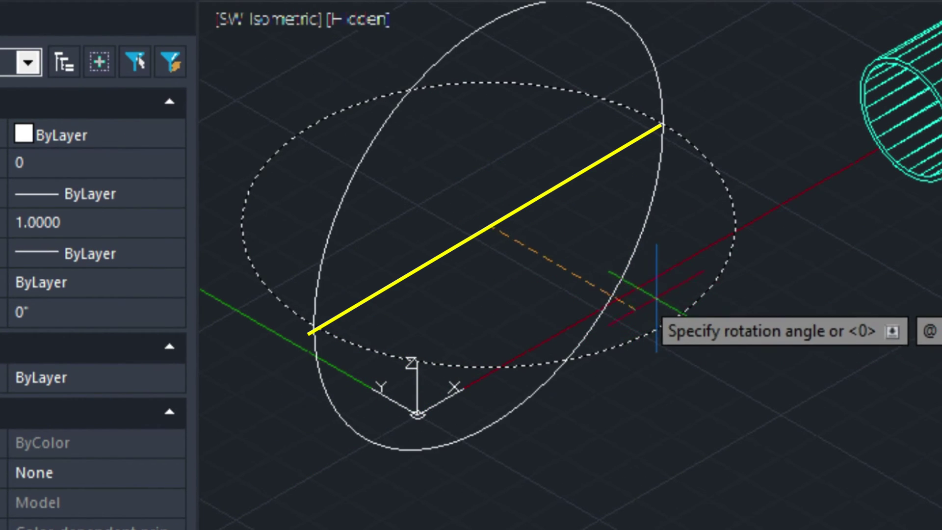
pyautogui.click(628, 287)
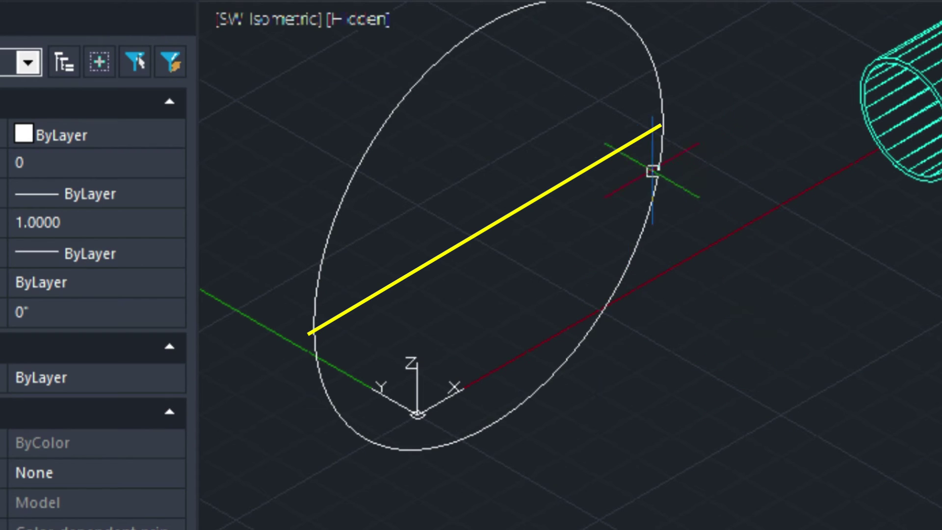
pyautogui.hotkey('ctrl', 'z')
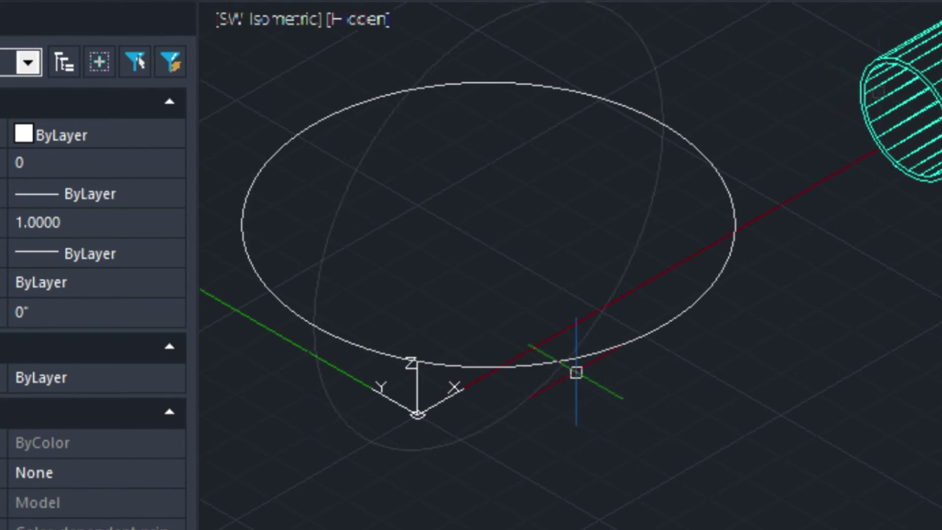
# Erase the circle and switch the view to realistic shading.
pyautogui.click(640, 346)
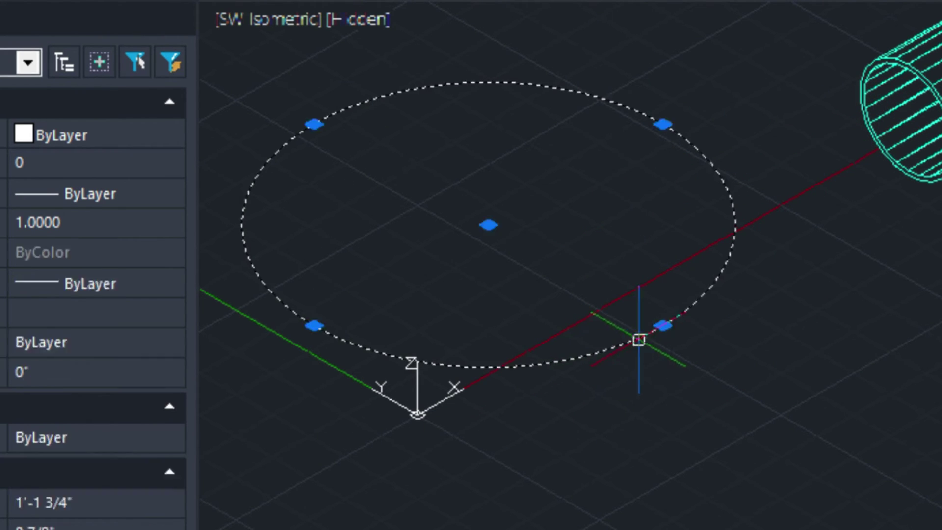
pyautogui.write('e')
pyautogui.press('Return')
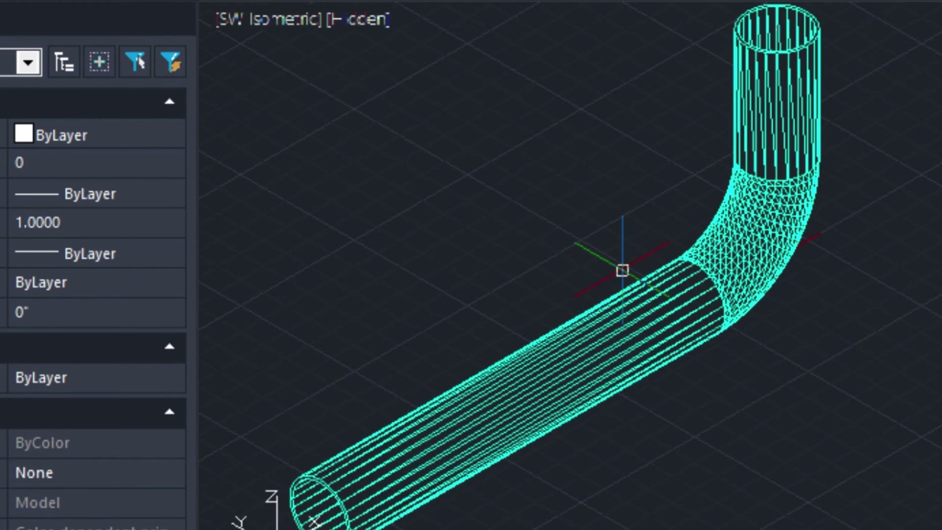
pyautogui.write('shade')
pyautogui.press('Return')
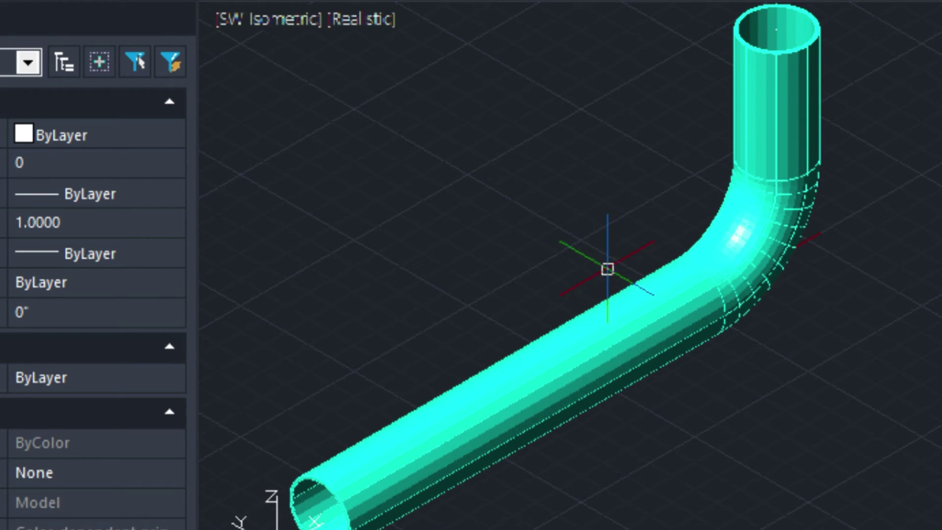
# Rotate the whole pipe in 3D about its straight run's axis so the bend lies flat.
pyautogui.write('r')
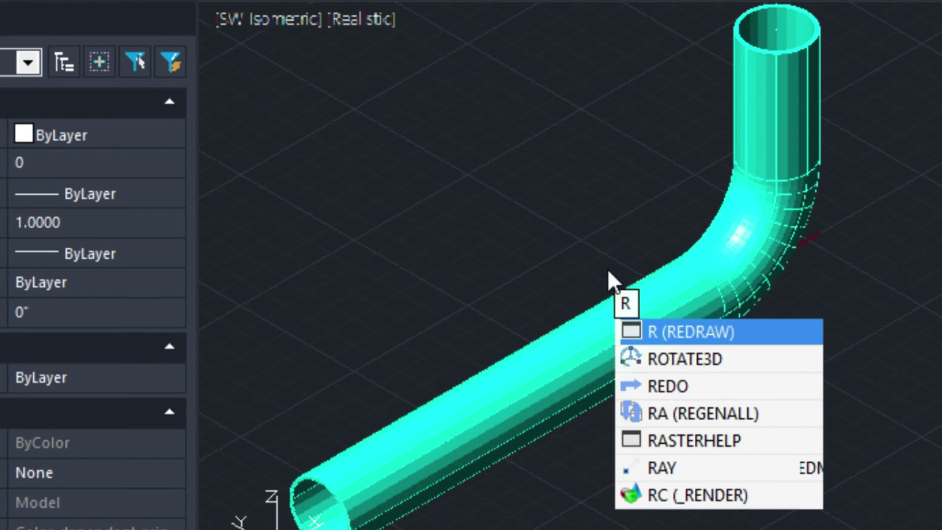
pyautogui.press('Down')
pyautogui.press('Return')
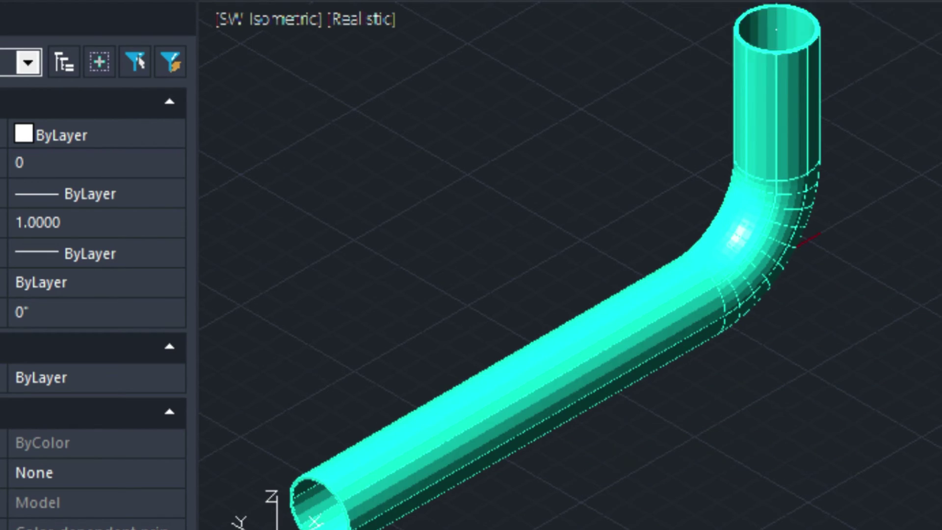
pyautogui.click(823, 331)
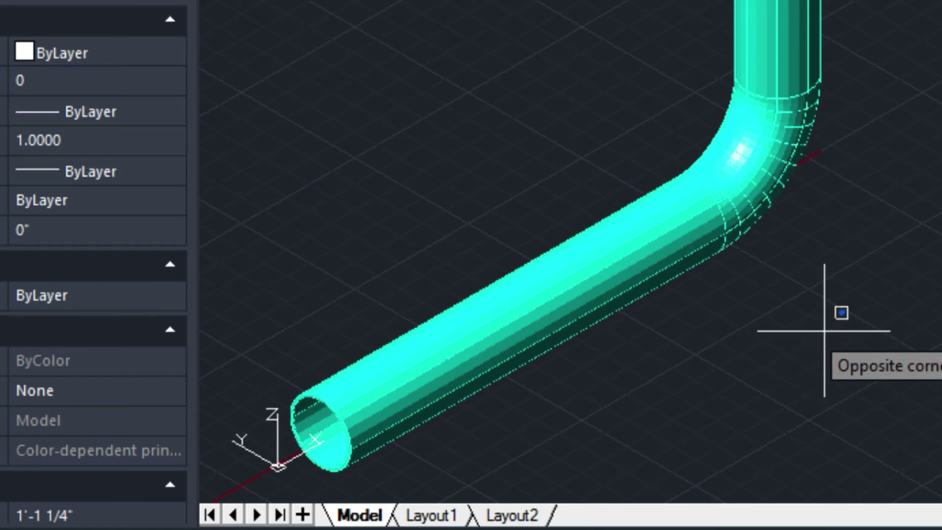
pyautogui.click(620, 64)
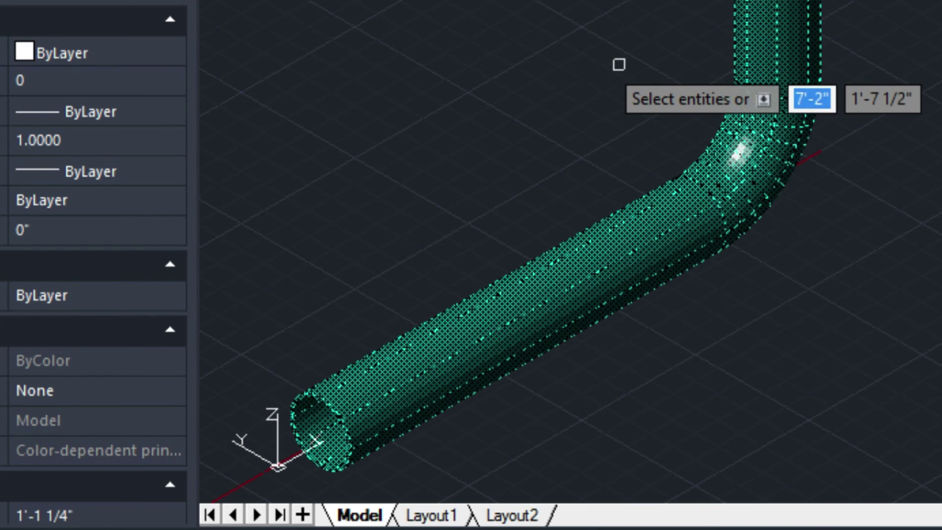
pyautogui.press('Return')
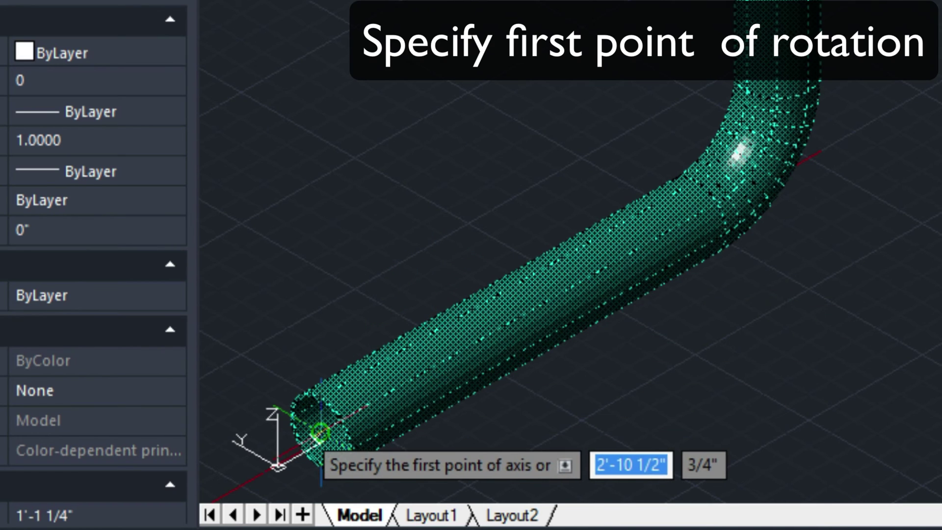
pyautogui.click(320, 432)
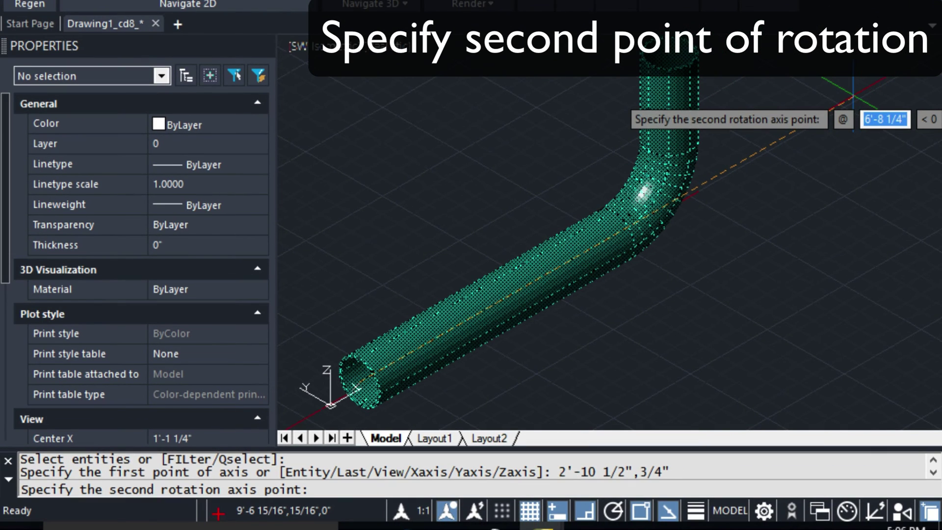
pyautogui.click(852, 95)
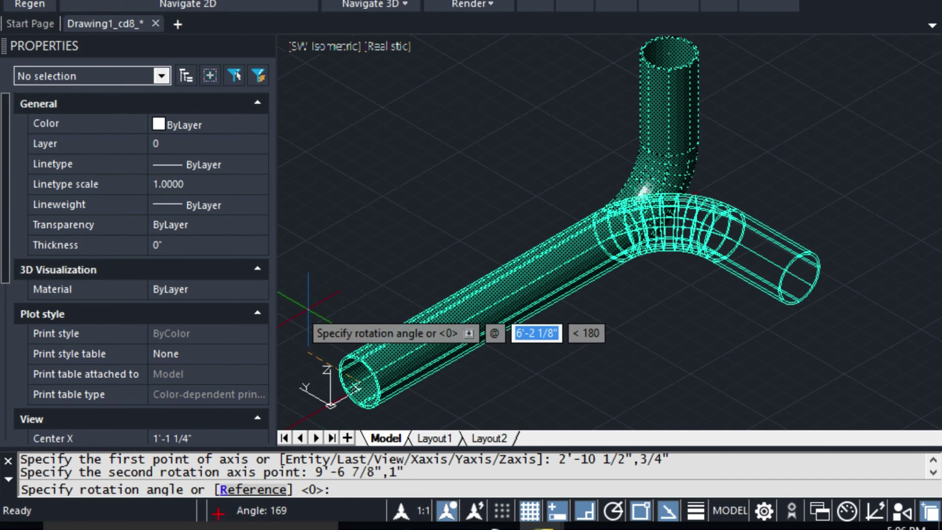
pyautogui.click(308, 308)
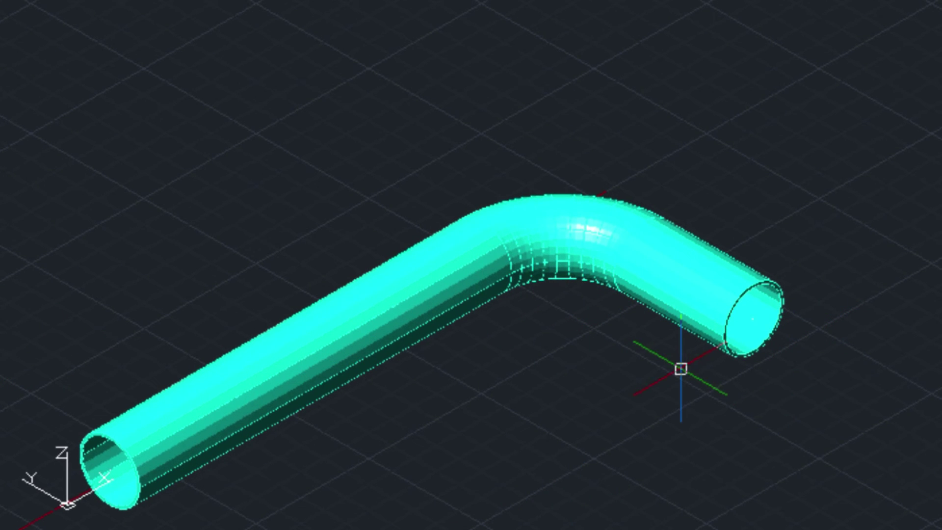
# Rotate the pipe 90° about an axis through its bent end's centre so the straight run stands vertically.
pyautogui.write('RO')
pyautogui.press('Down')
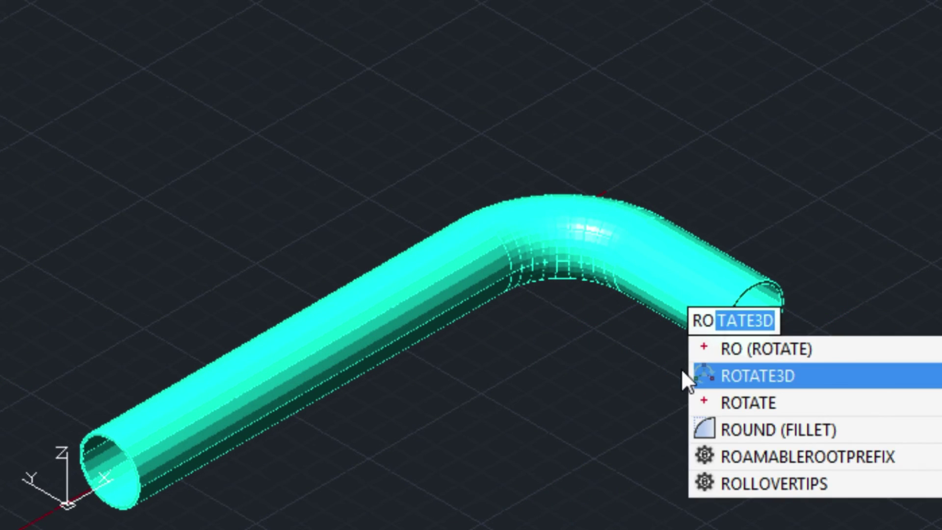
pyautogui.press('Return')
pyautogui.click(683, 368)
pyautogui.click(472, 175)
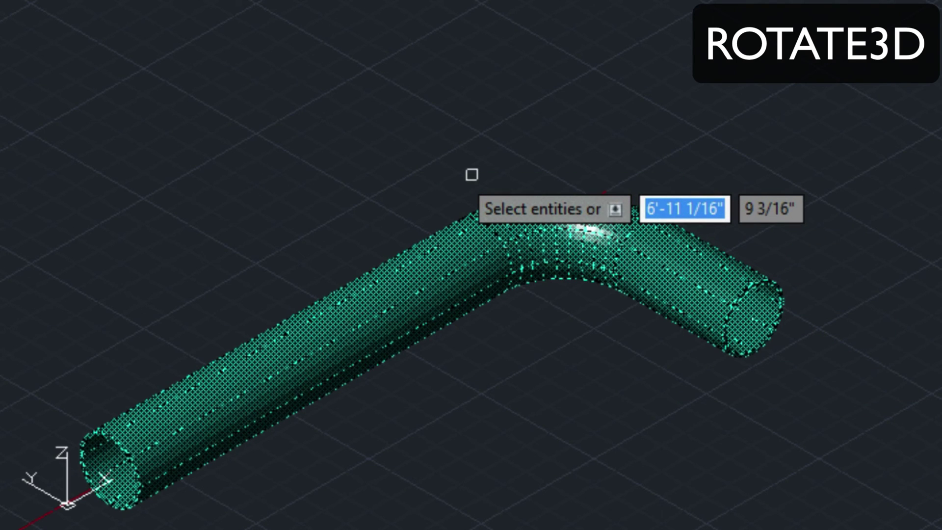
pyautogui.press('Return')
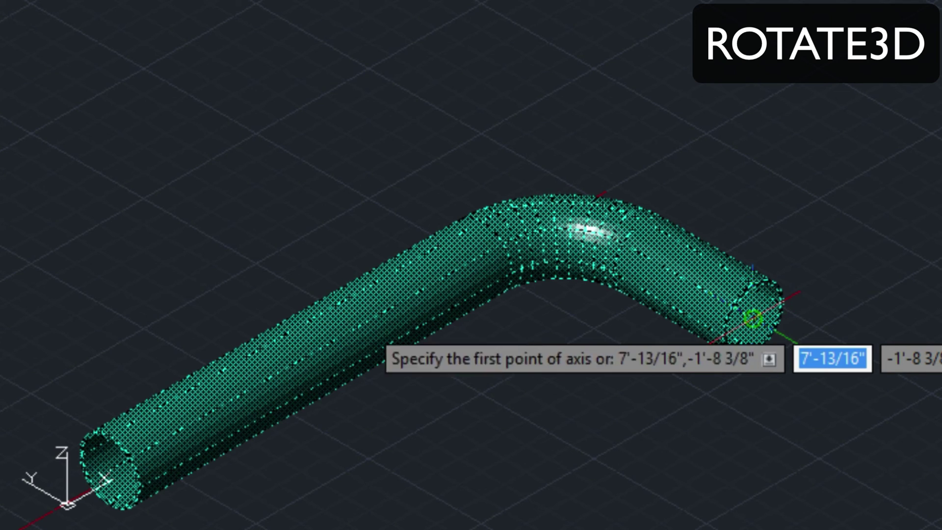
pyautogui.click(753, 319)
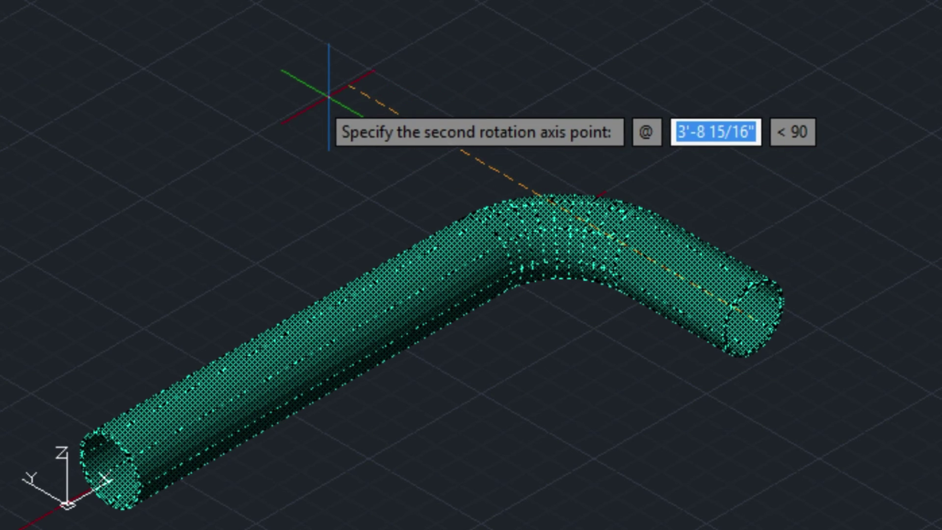
pyautogui.click(343, 74)
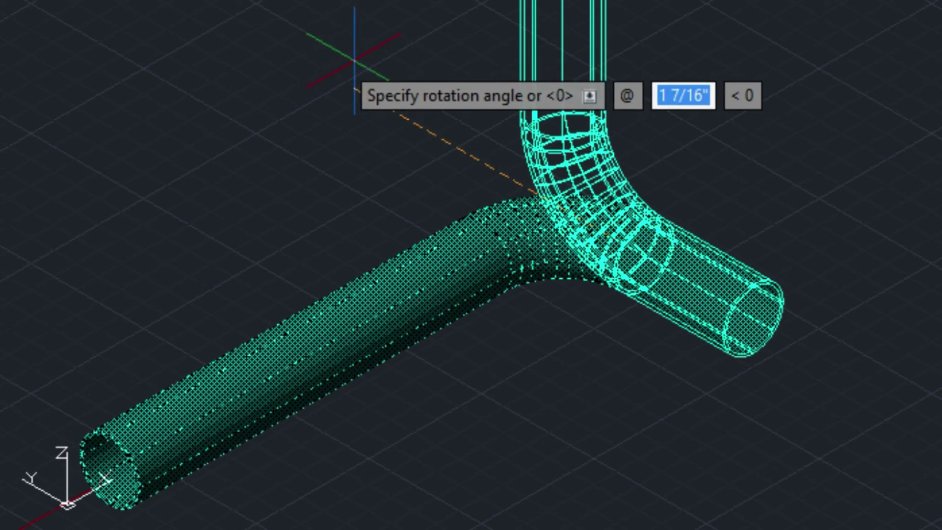
pyautogui.write('90')
pyautogui.press('Return')
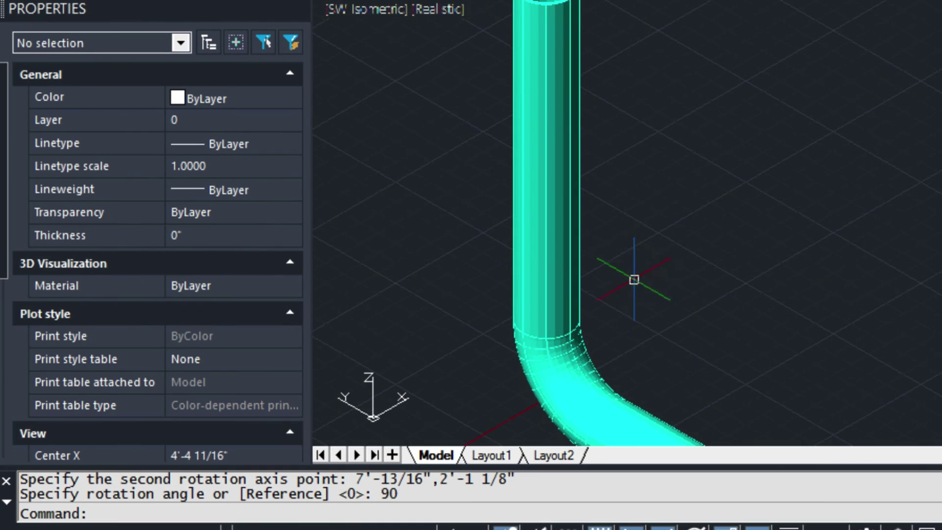
pyautogui.scroll(1, 600, 279)
pyautogui.scroll(-4, 600, 279)
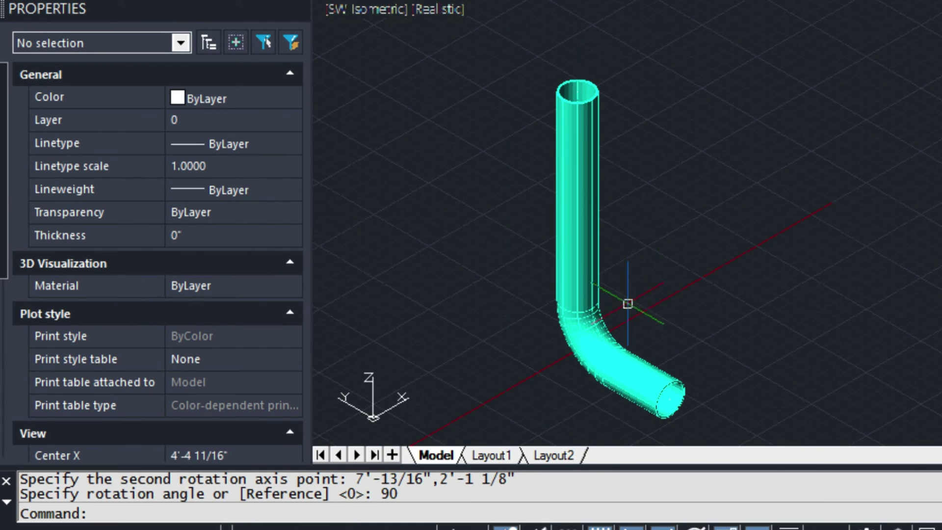